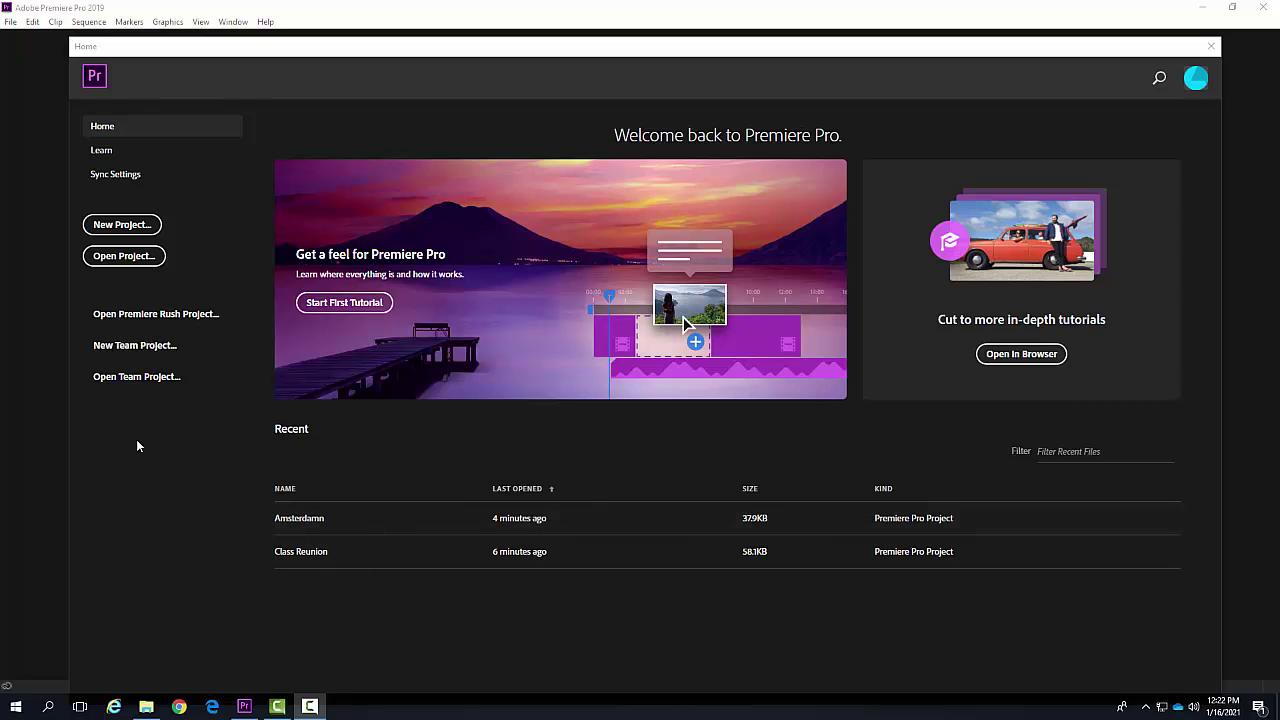
# Step: Bring up the Open Project dialog, centre it, and select Amsterdamn.prproj in 02-Importing Media Files
pyautogui.click(128, 256)
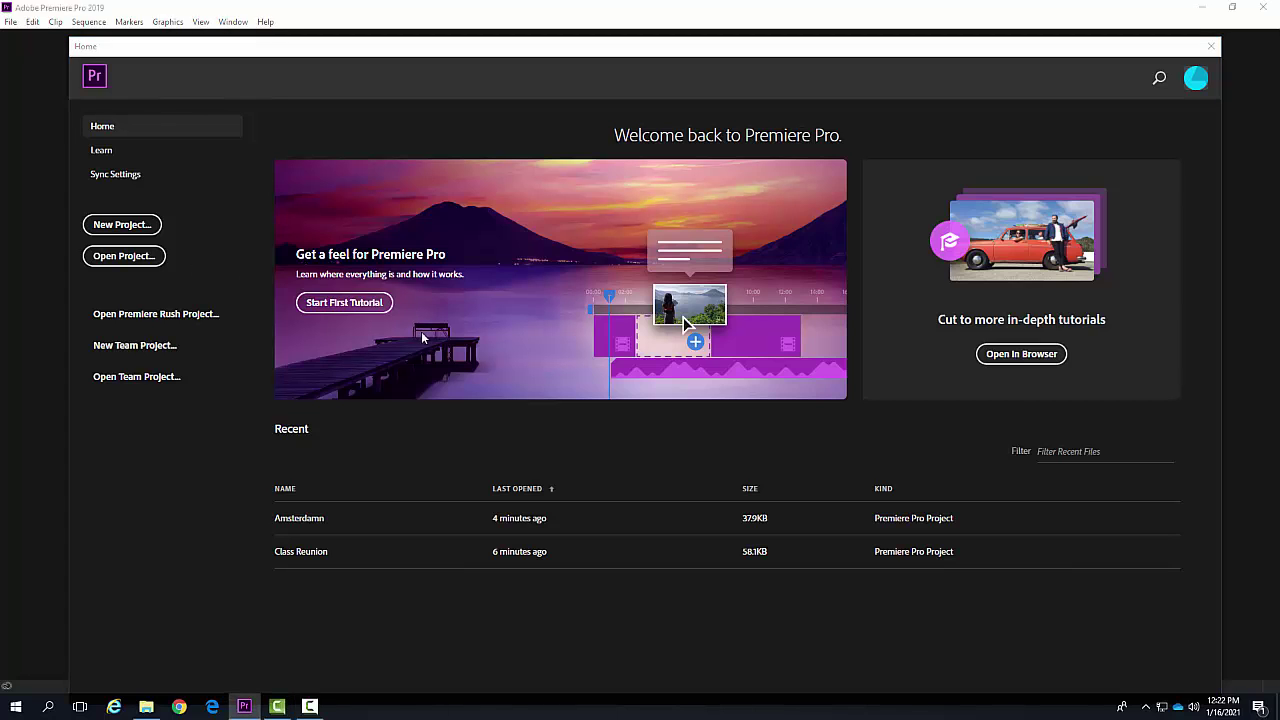
pyautogui.click(128, 258)
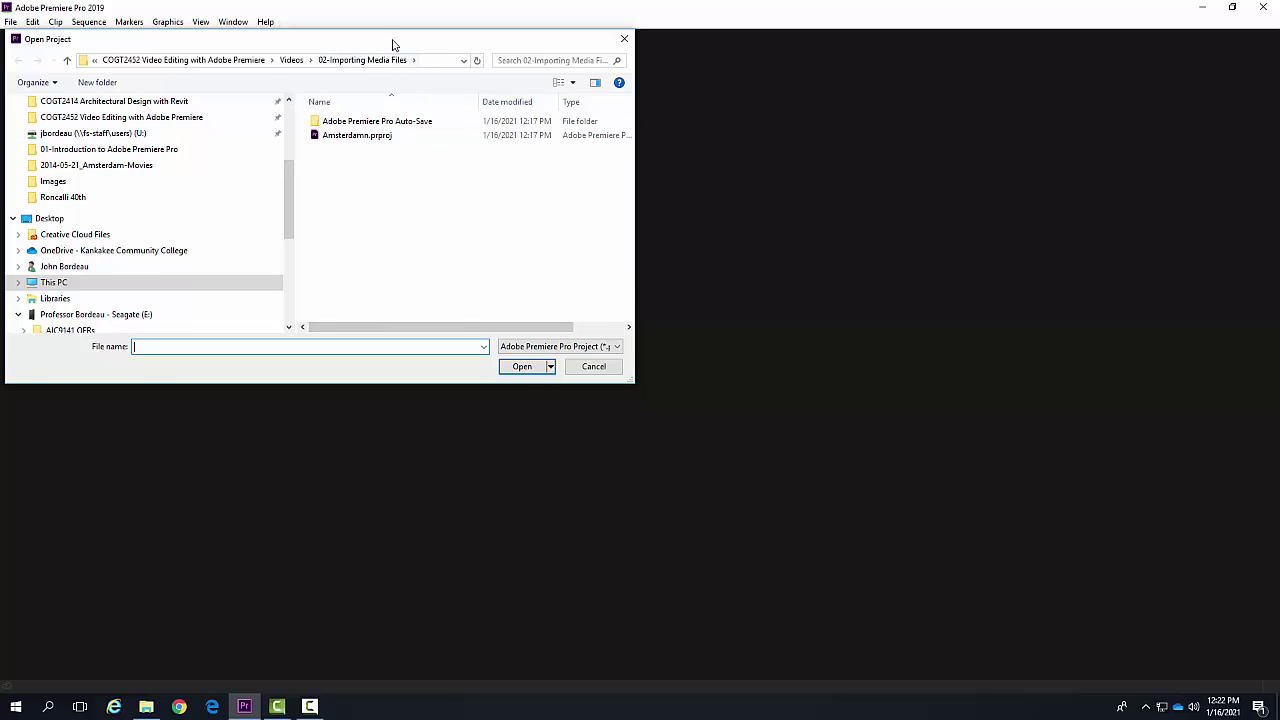
pyautogui.moveTo(393, 45); pyautogui.dragTo(665, 148)
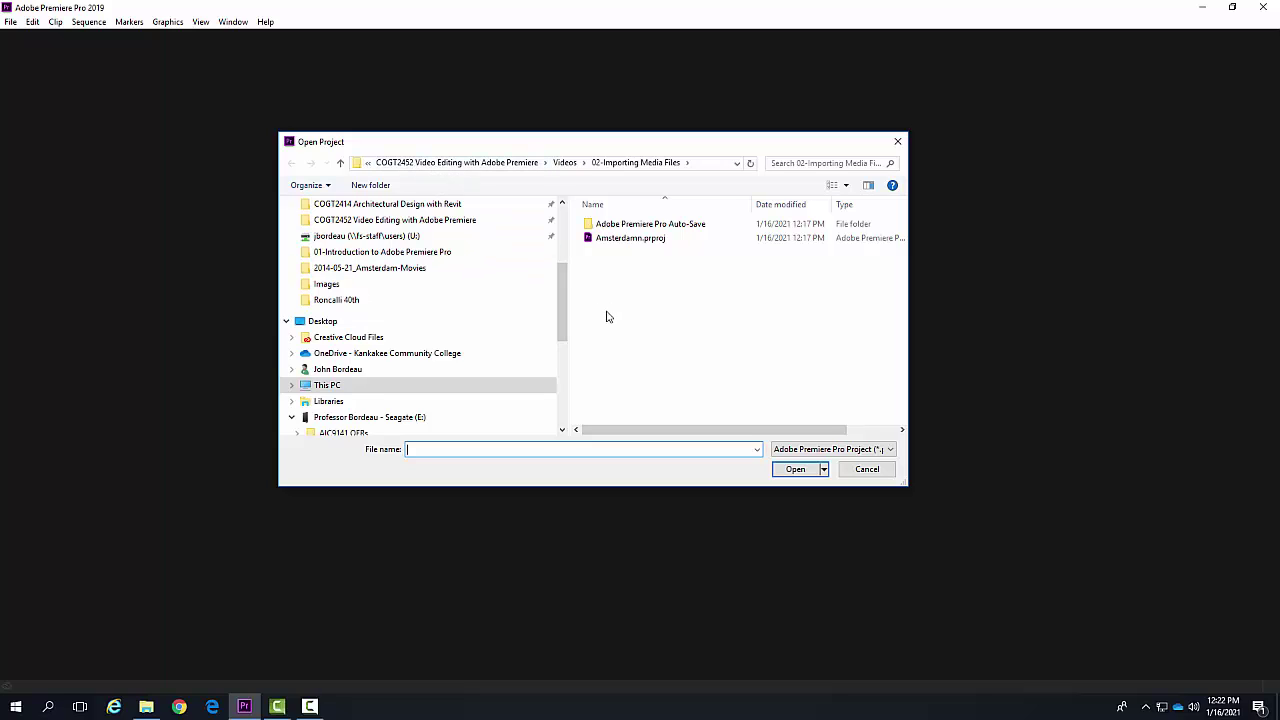
pyautogui.click(625, 242)
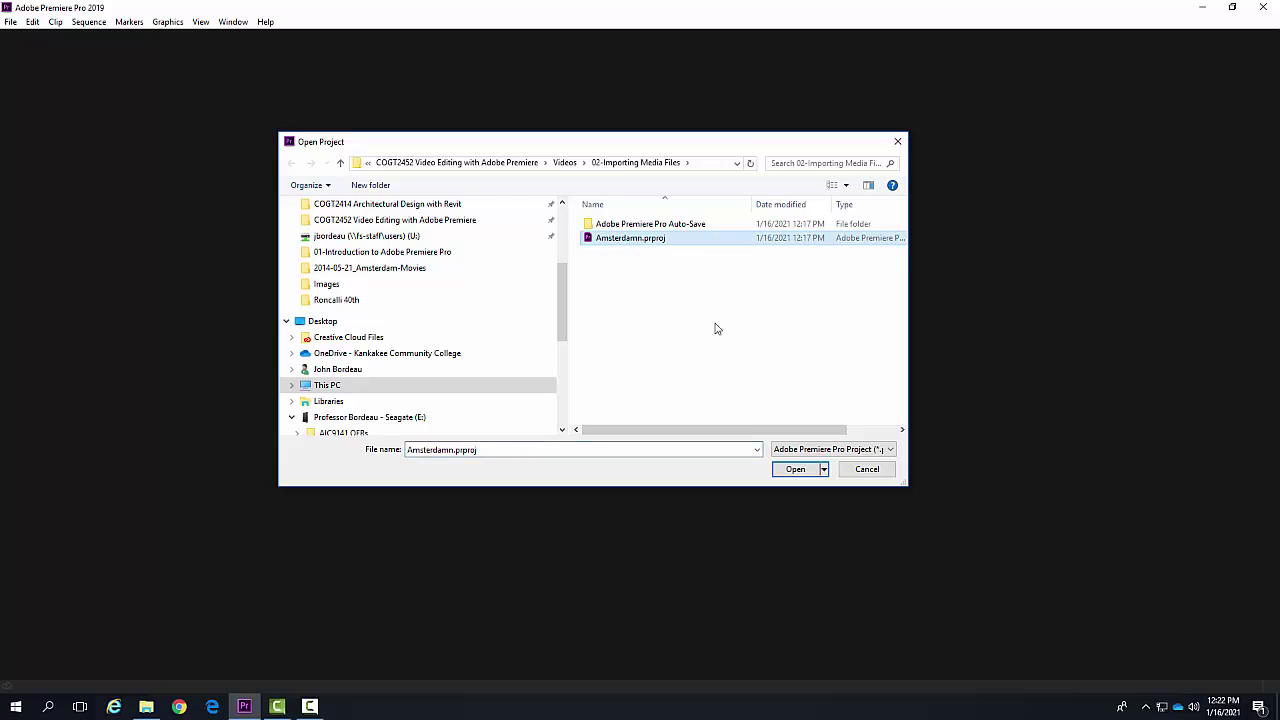
# Step: Confirm opening Amsterdamn.prproj from the Open Project dialog
pyautogui.click(795, 469)
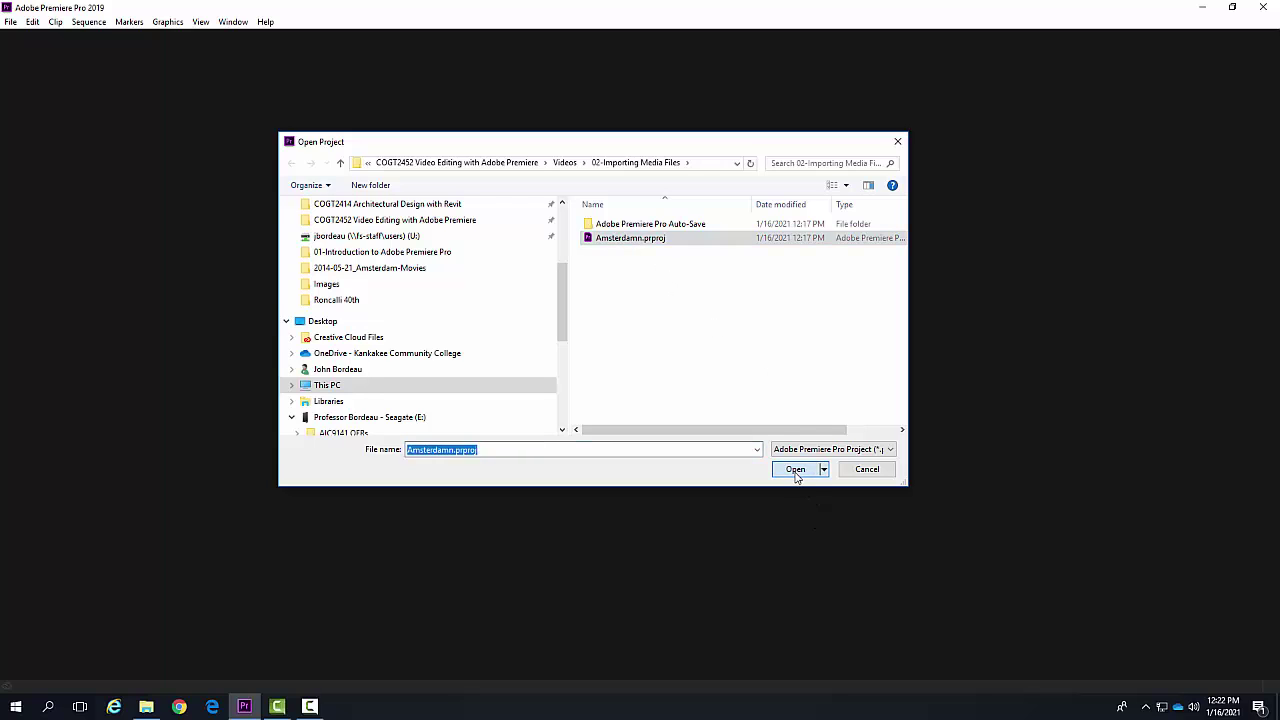